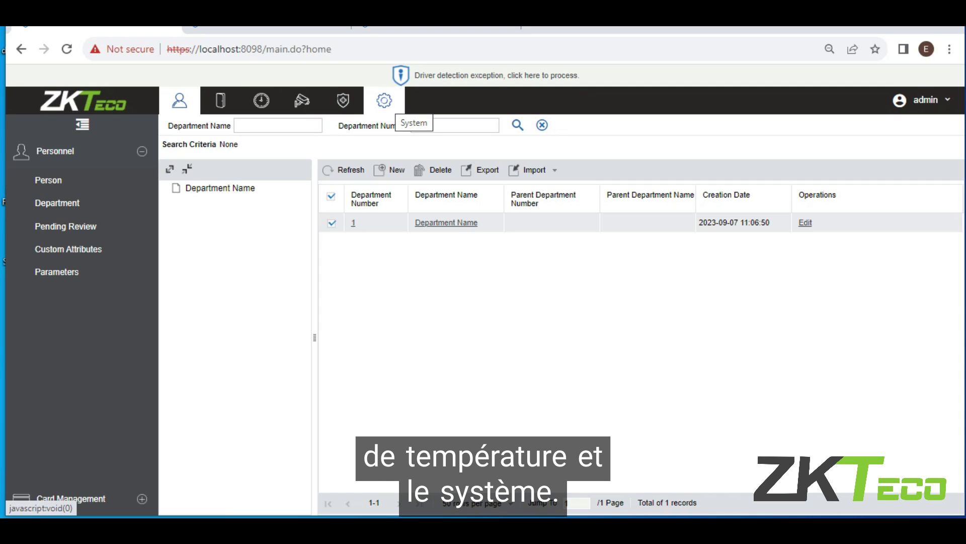
# Browse the Department, Pending Review, Custom Attributes and Parameters pages, ending on the empty Person list.
pyautogui.click(57, 203)
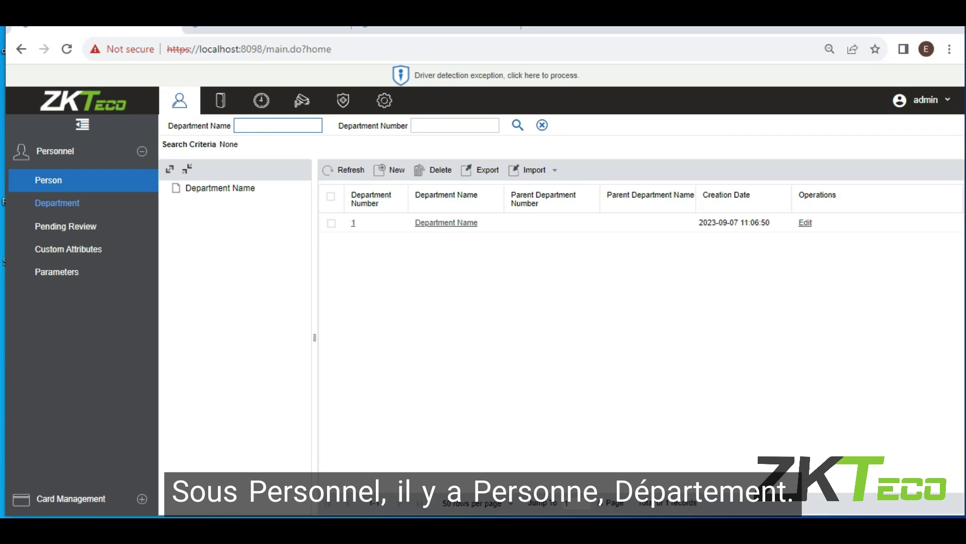
pyautogui.click(48, 180)
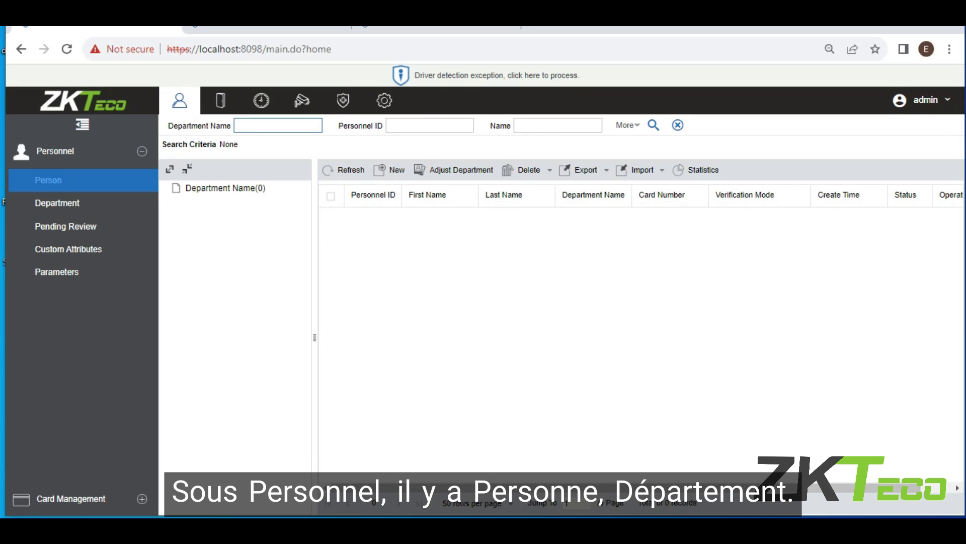
pyautogui.click(57, 203)
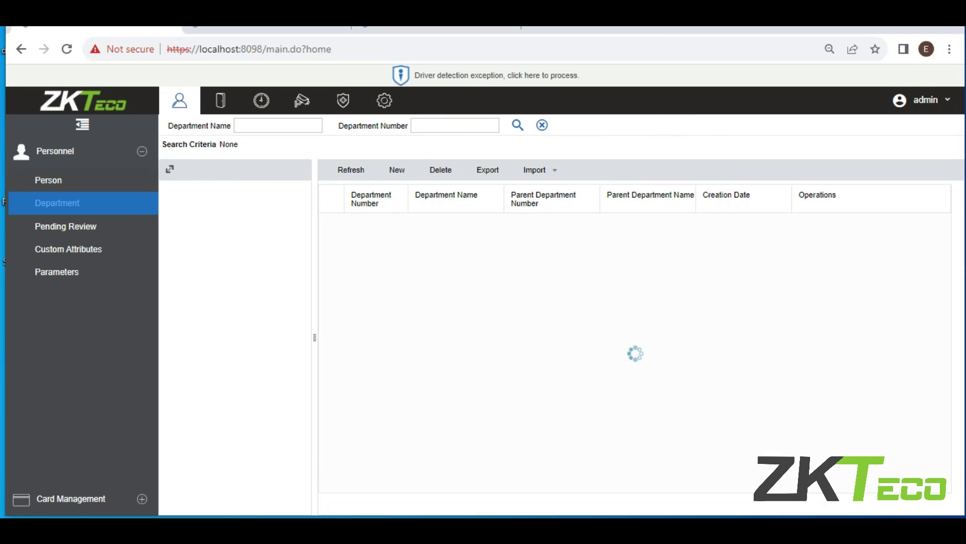
pyautogui.click(65, 226)
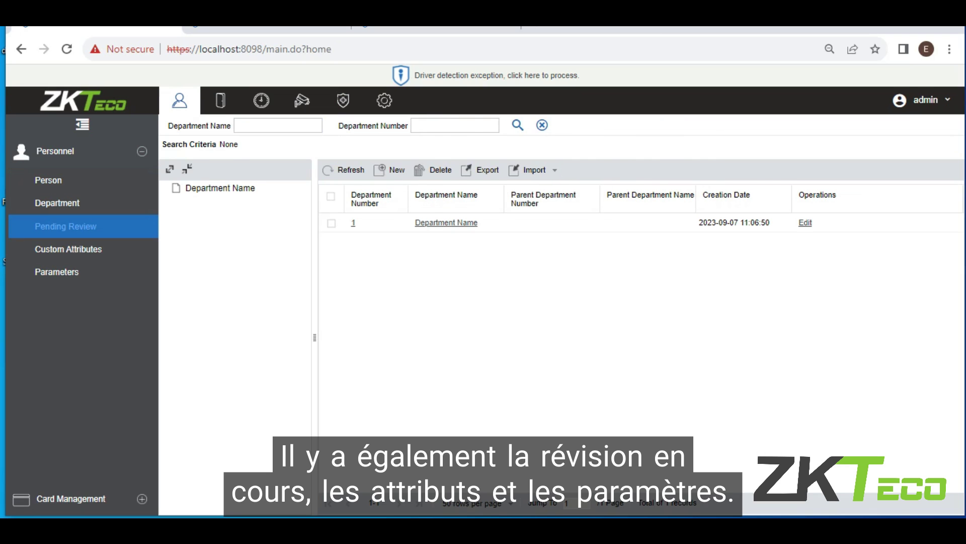
pyautogui.click(68, 249)
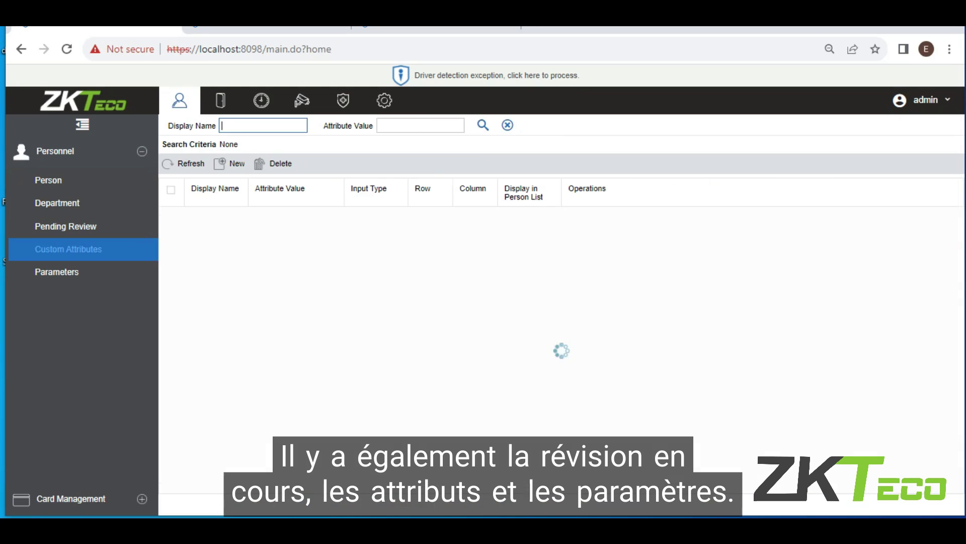
pyautogui.click(57, 272)
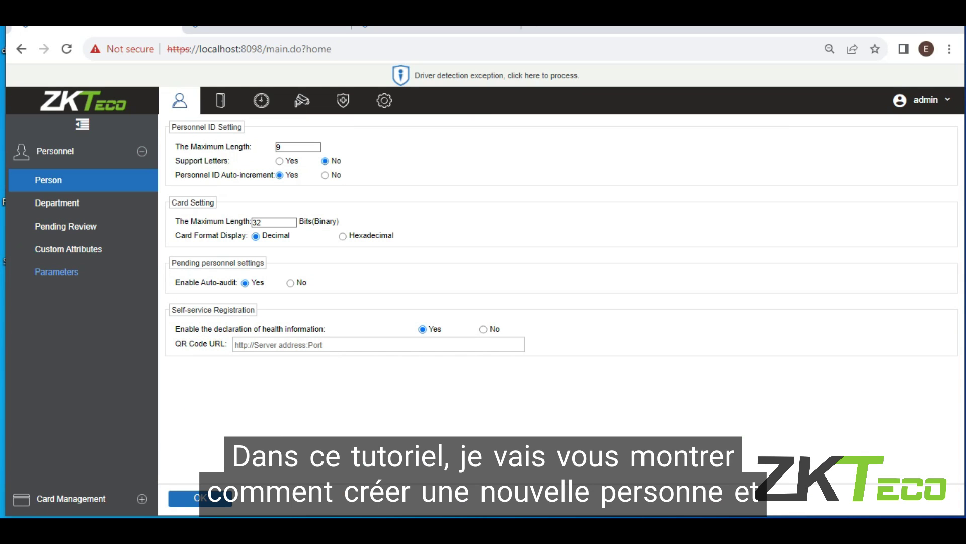
pyautogui.click(48, 180)
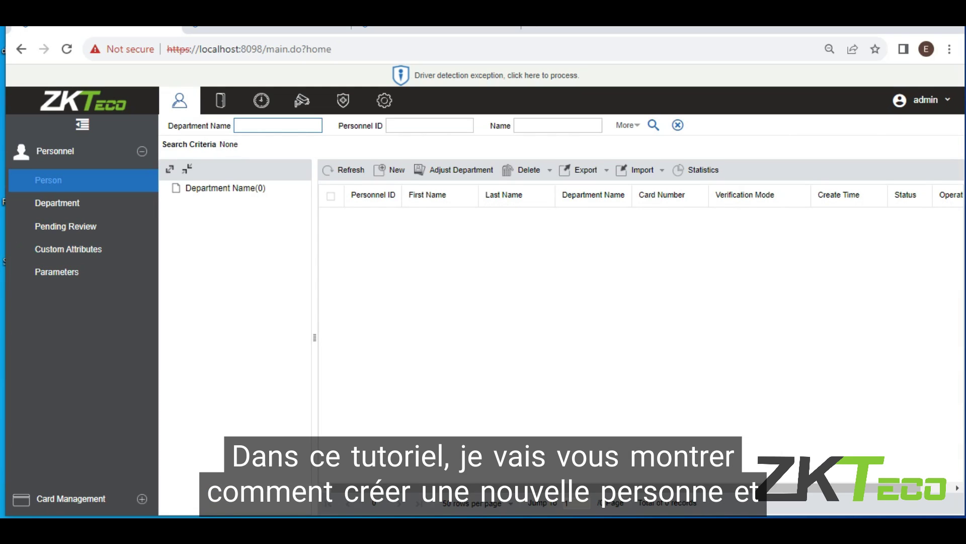
# Show the Department list with its single default department number 1.
pyautogui.click(57, 203)
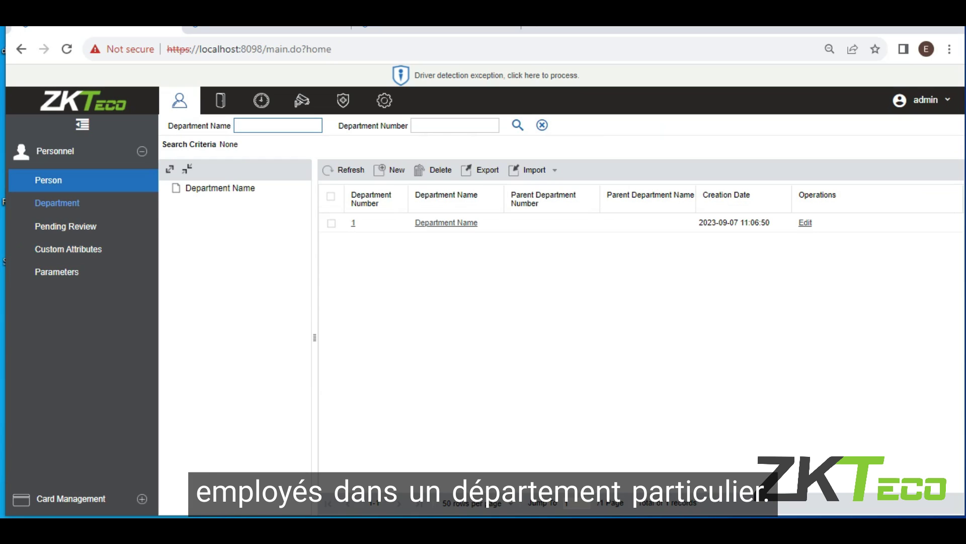
pyautogui.click(57, 203)
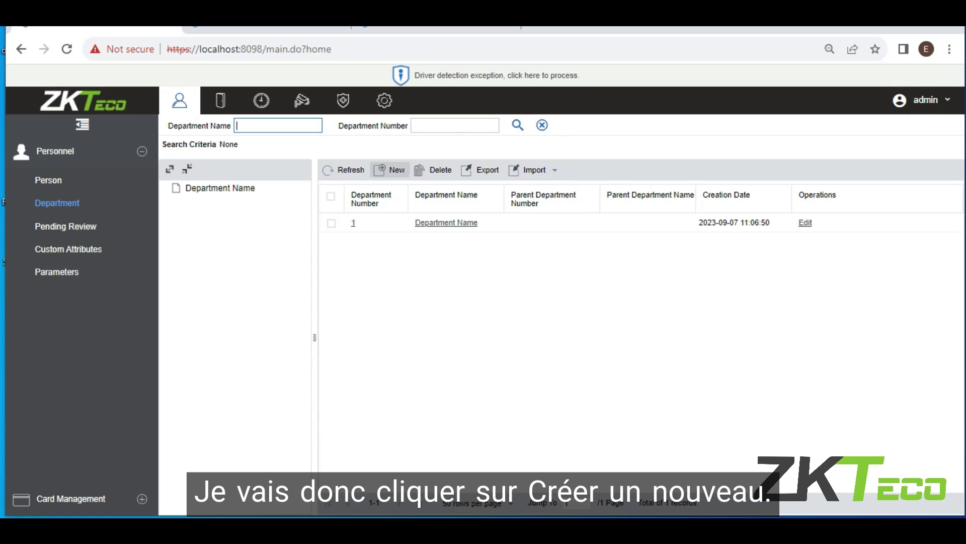
# Start a new department with number 01 and name CCX, then choose its parent.
pyautogui.click(390, 169)
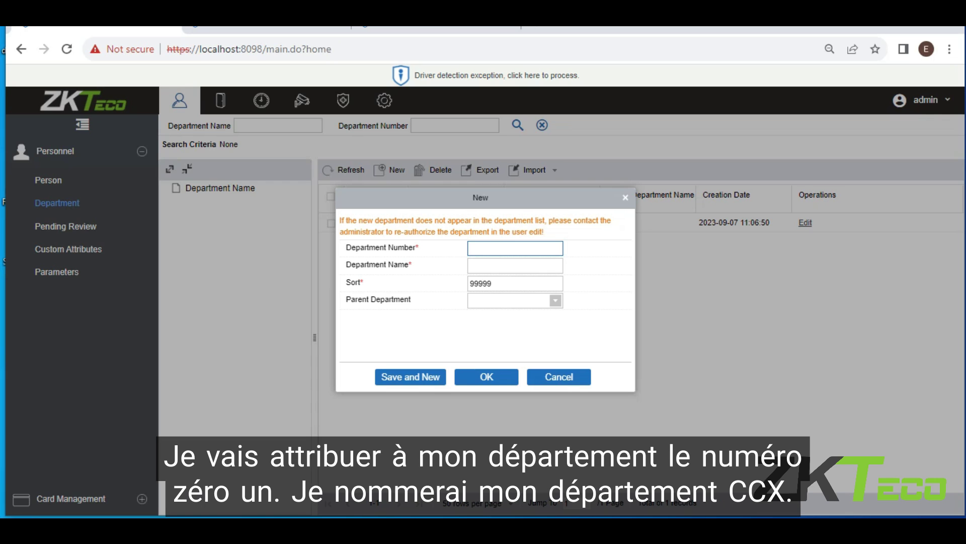
pyautogui.write('01')
pyautogui.click(515, 265)
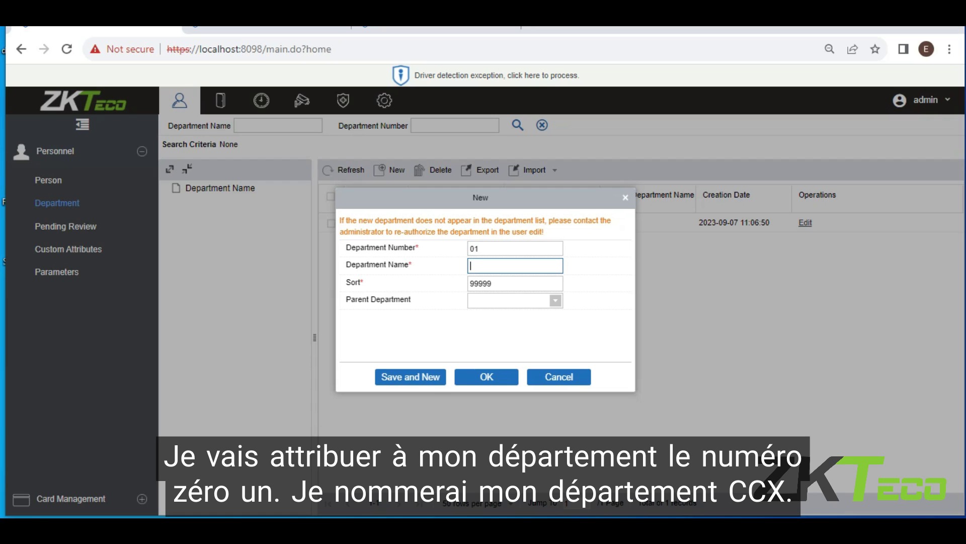
pyautogui.write('CCX')
pyautogui.click(511, 301)
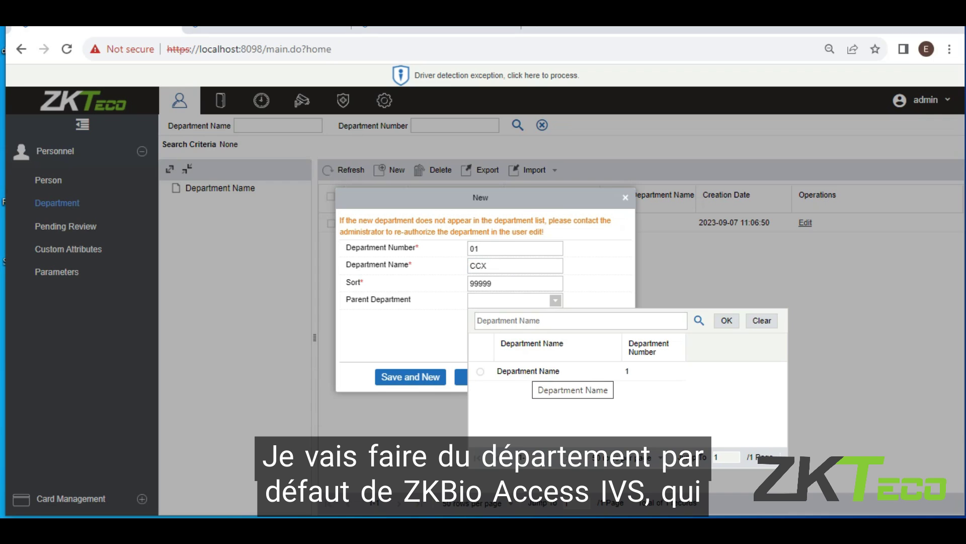
# Set Department Name as parent of CCX, save the department, and close the form.
pyautogui.click(481, 371)
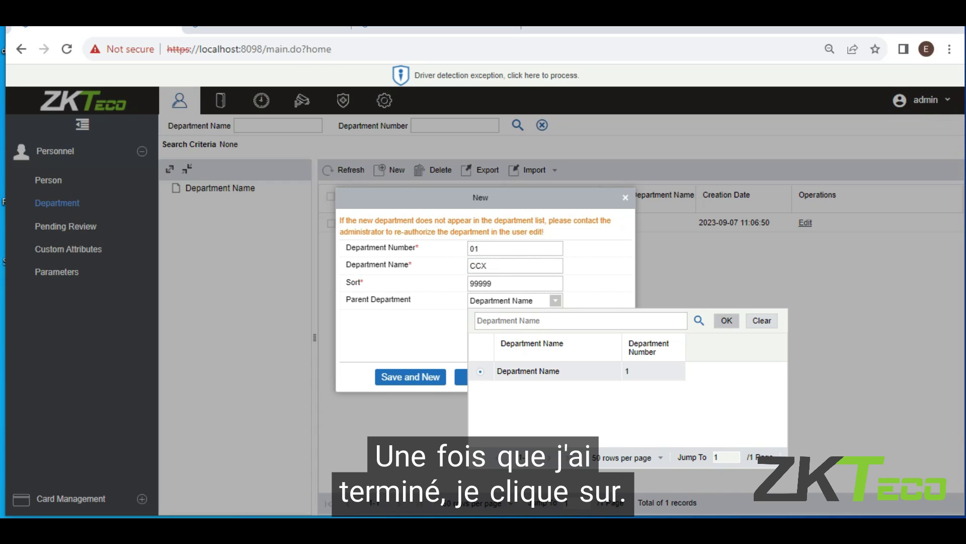
pyautogui.click(727, 320)
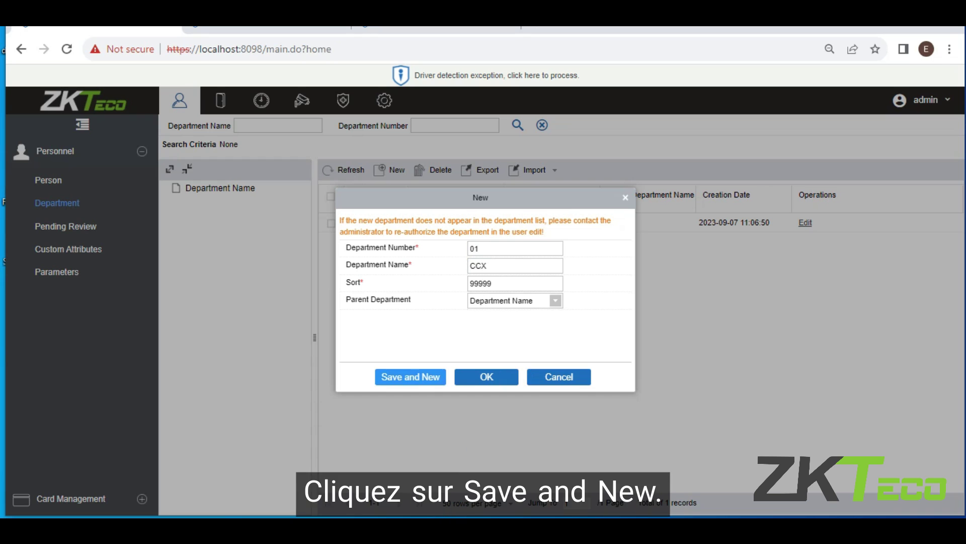
pyautogui.click(411, 376)
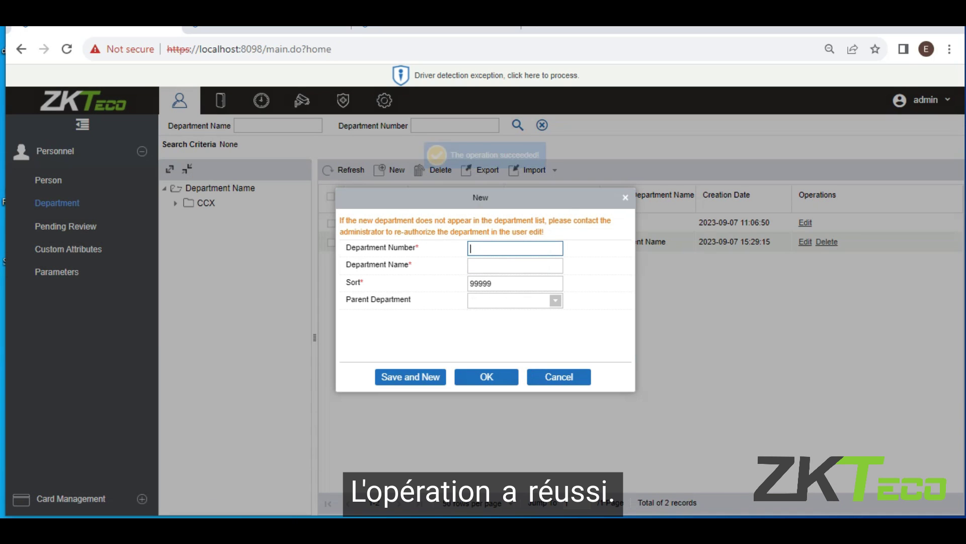
pyautogui.press('Escape')
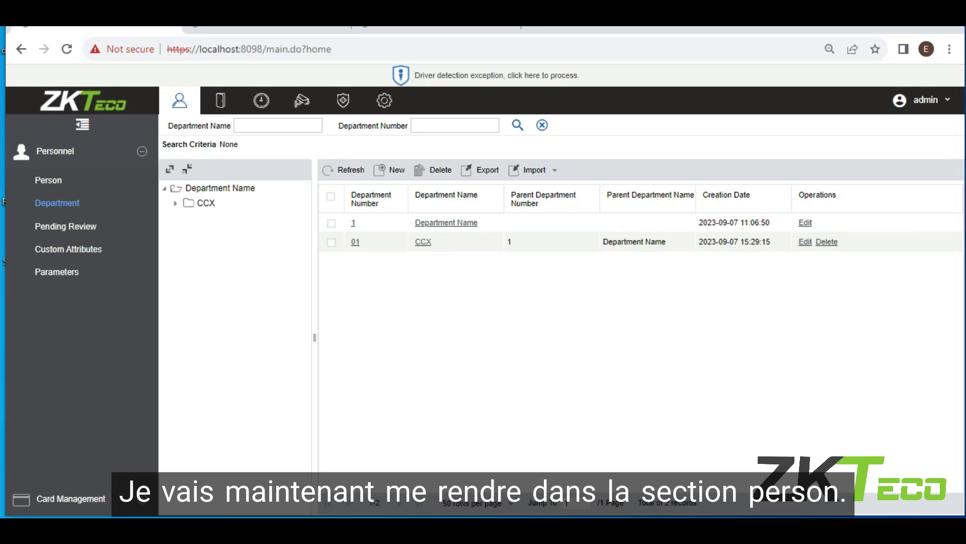
# Begin a new person record from the Person list, with Personnel ID pre-filled as 11.
pyautogui.click(49, 180)
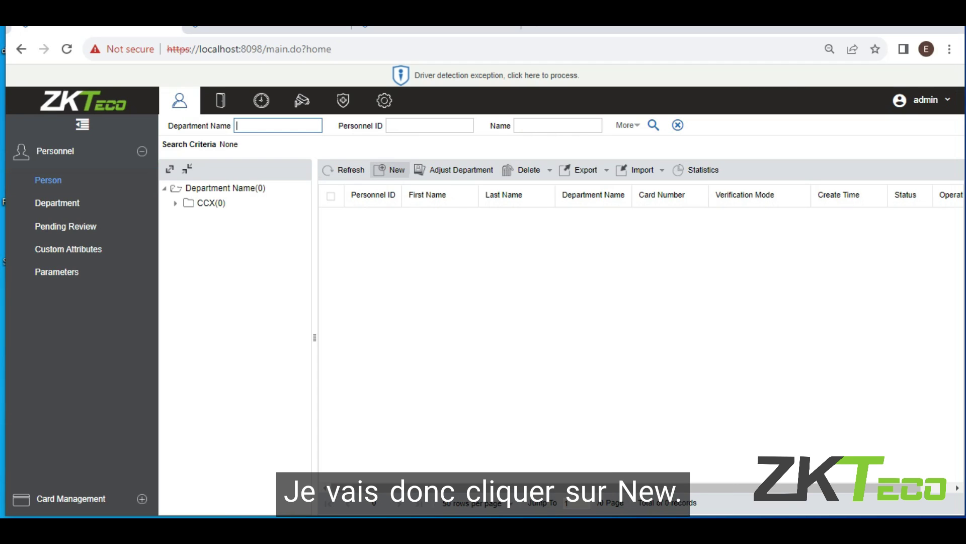
pyautogui.click(390, 170)
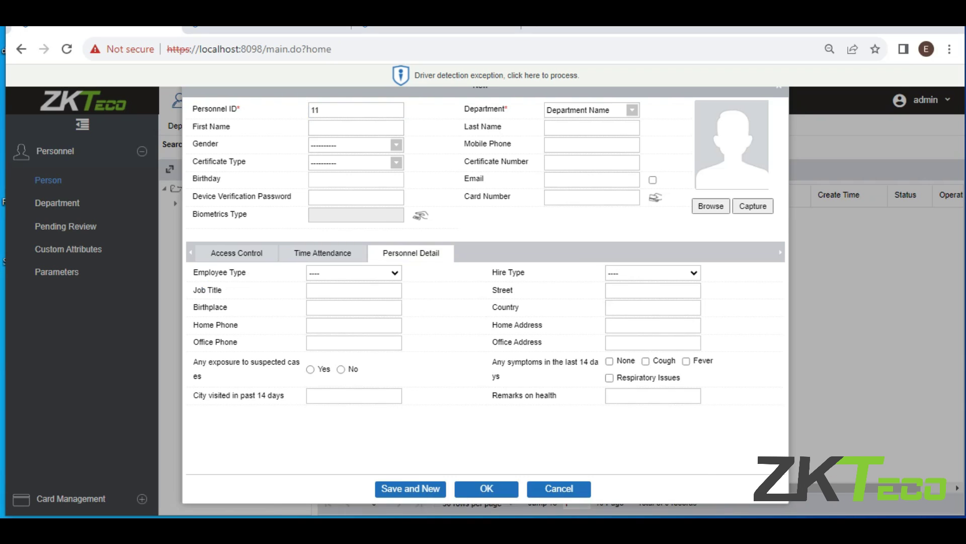
# Replace the pre-filled Personnel ID 11 with 100 and assign department CCX.
pyautogui.click(318, 110)
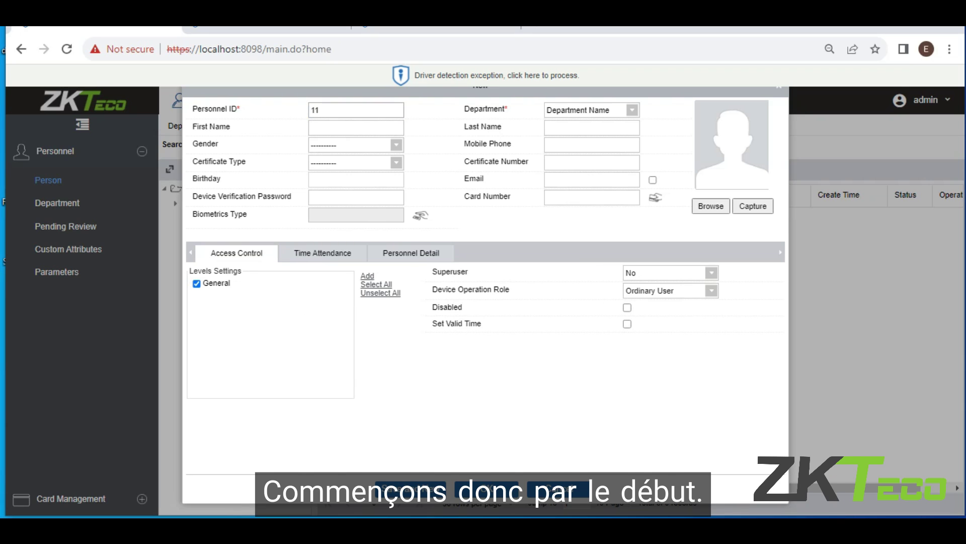
pyautogui.press('BackSpace')
pyautogui.press('BackSpace')
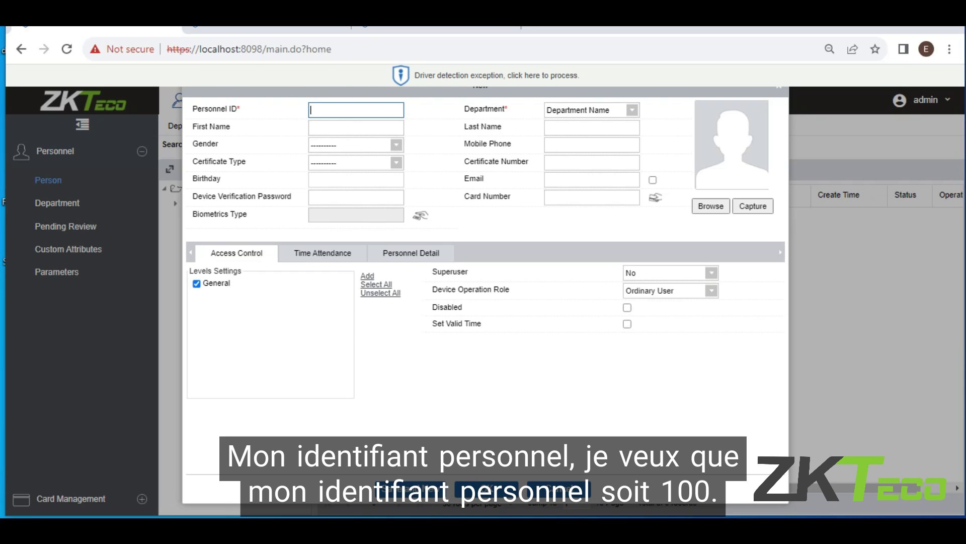
pyautogui.write('100')
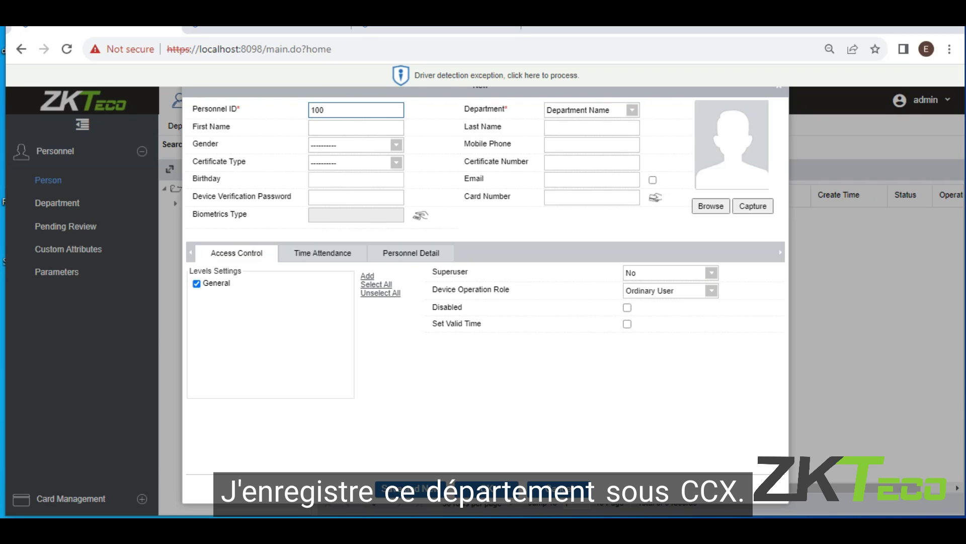
pyautogui.click(592, 110)
pyautogui.click(582, 190)
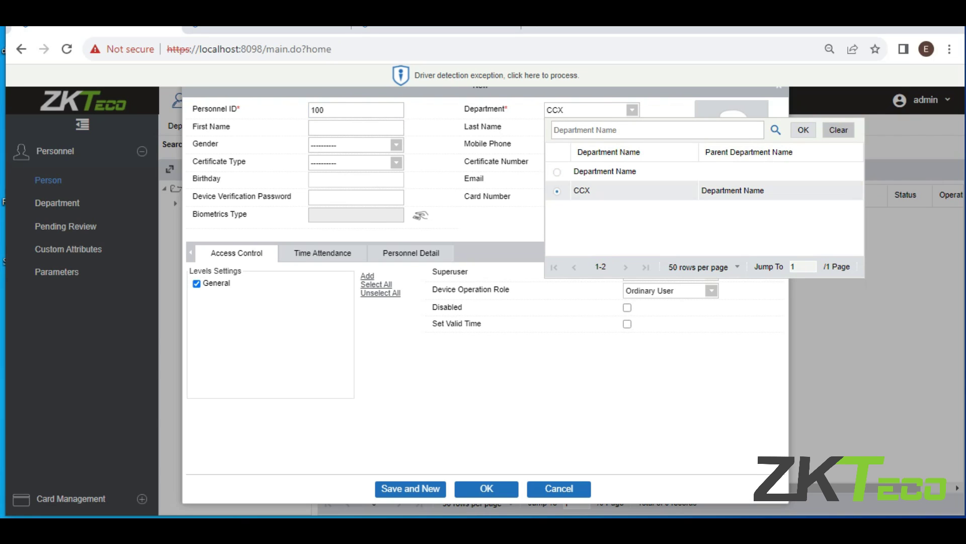
pyautogui.click(803, 129)
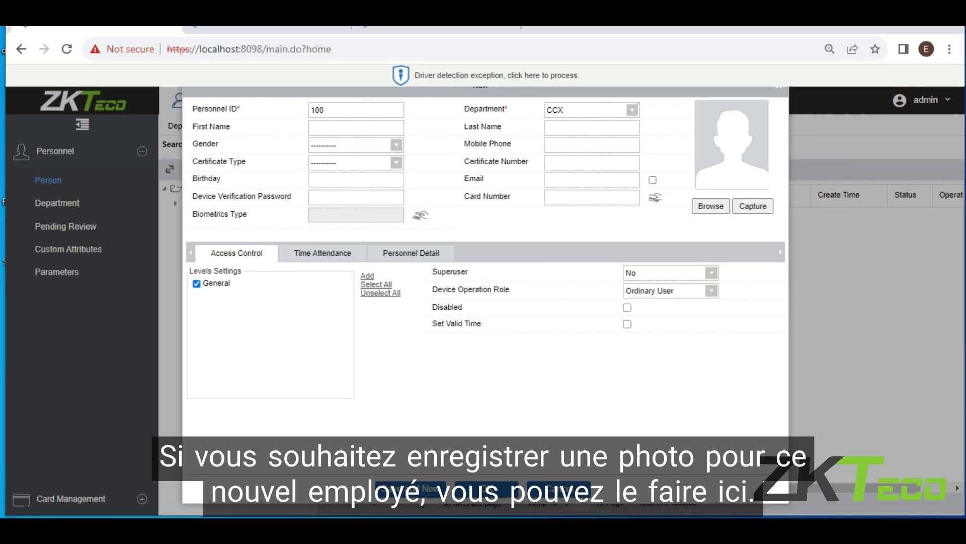
# Enter the person's first and last name.
pyautogui.click(356, 127)
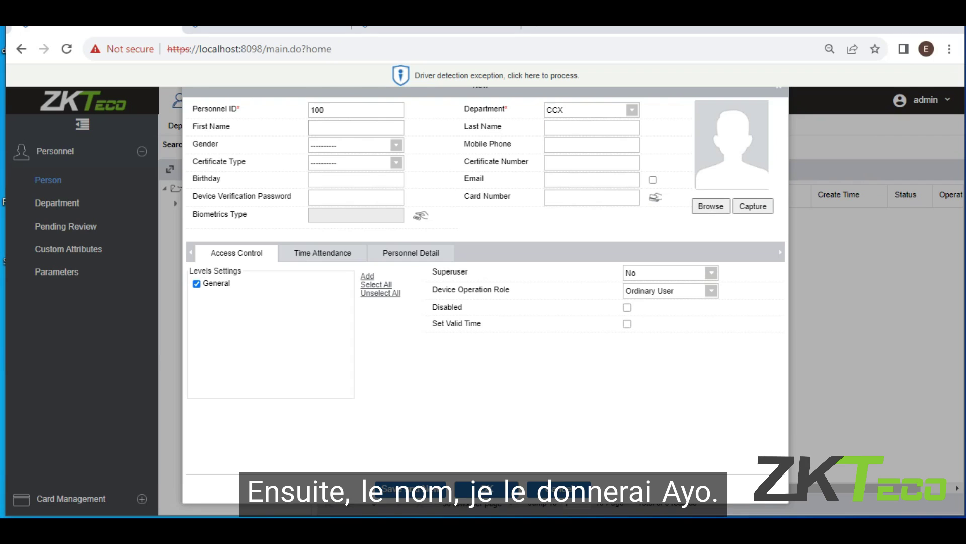
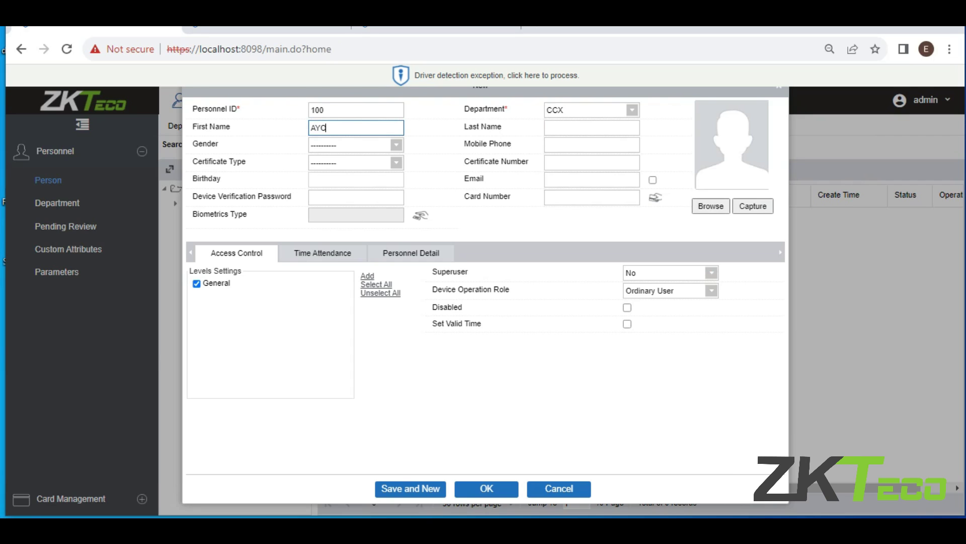
pyautogui.click(591, 127)
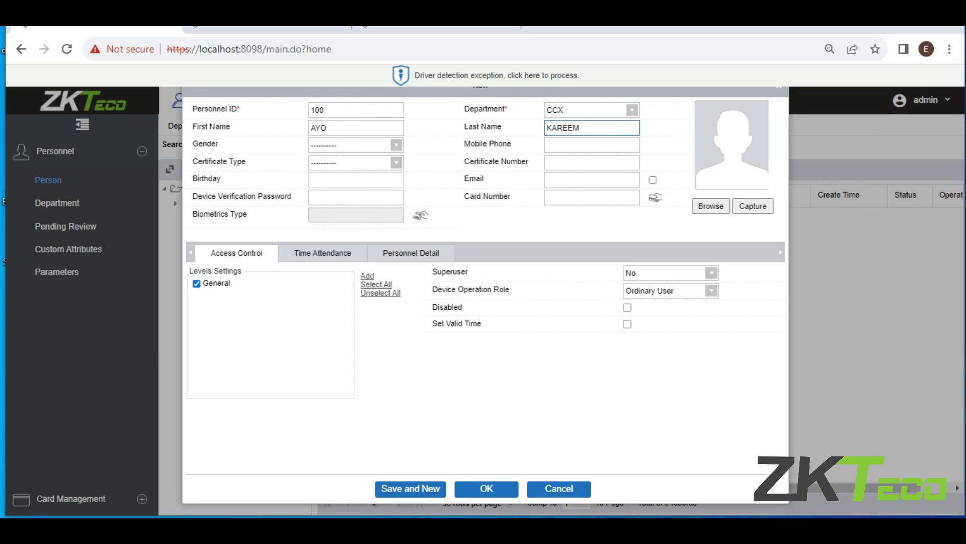
# Set gender to Male and enter the person's mobile phone number.
pyautogui.click(352, 145)
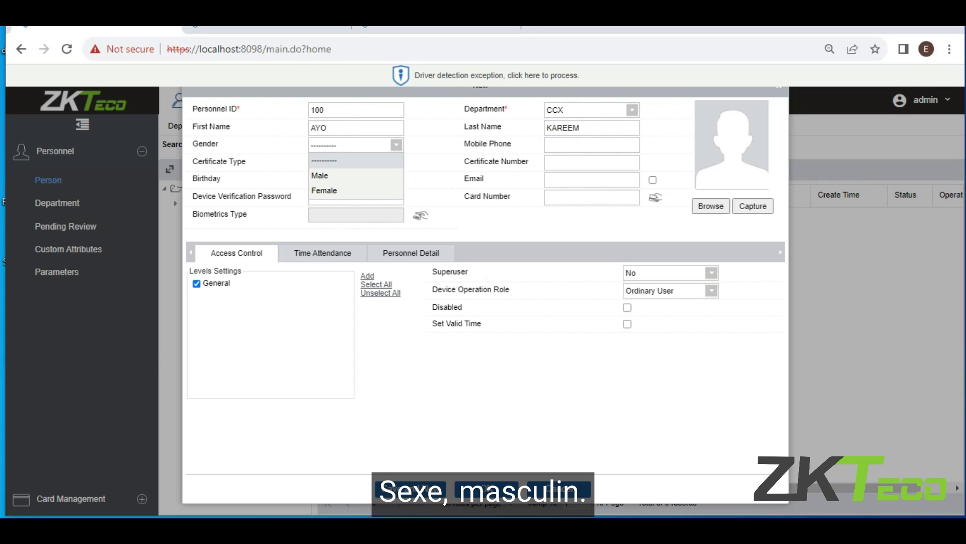
pyautogui.click(352, 175)
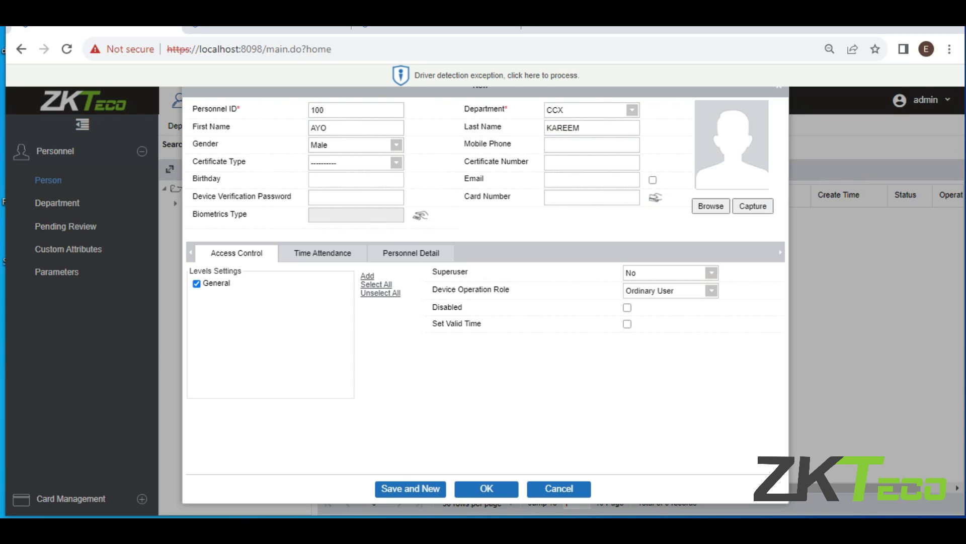
pyautogui.click(592, 145)
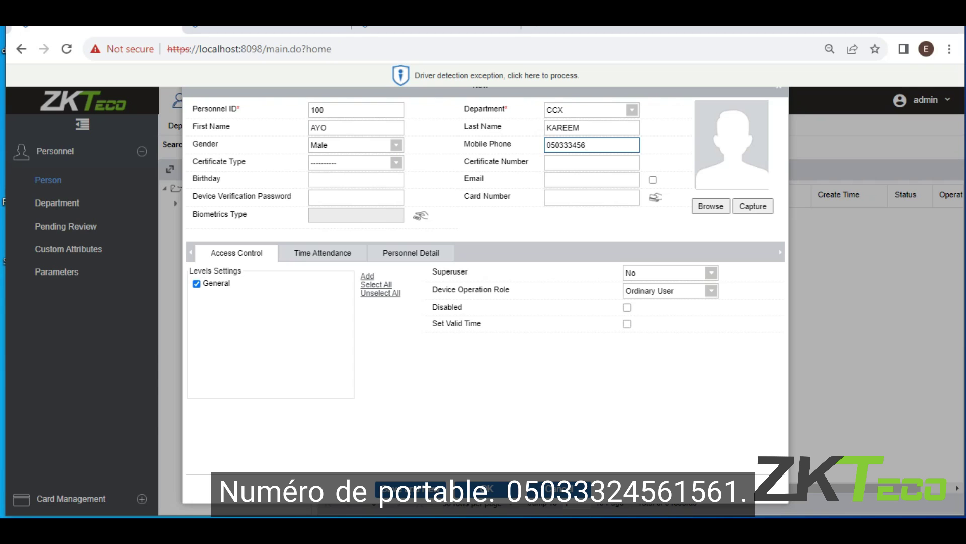
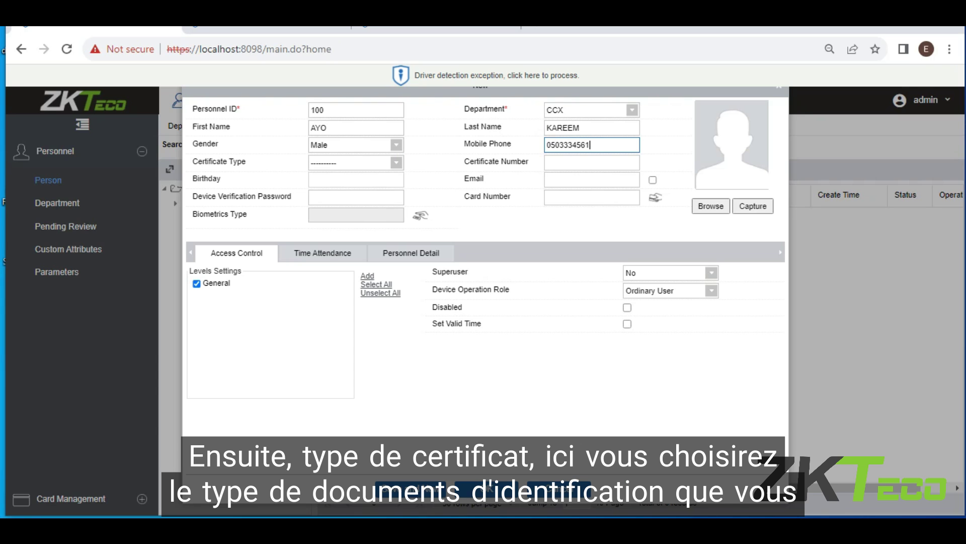
pyautogui.click(355, 162)
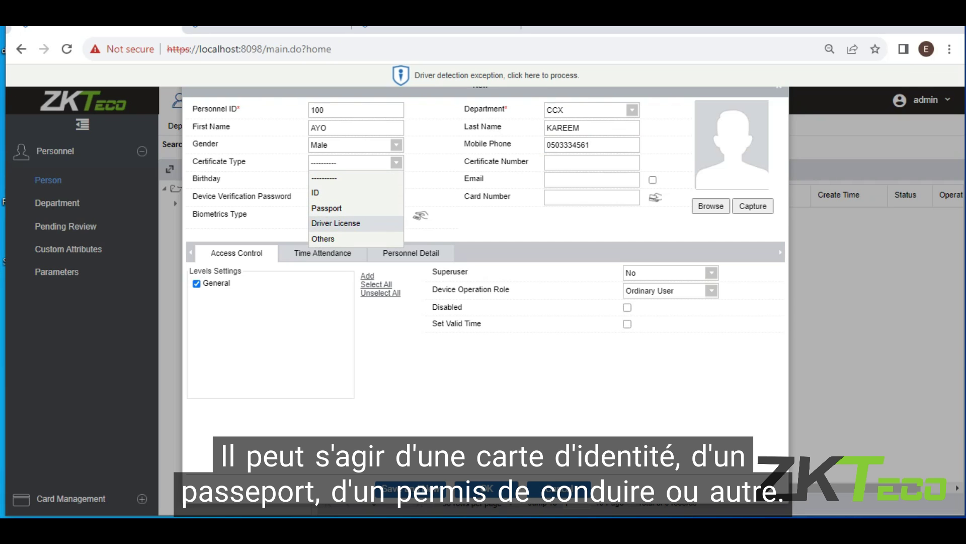
# Choose Passport as the certificate type and enter certificate number 1345.
pyautogui.click(327, 208)
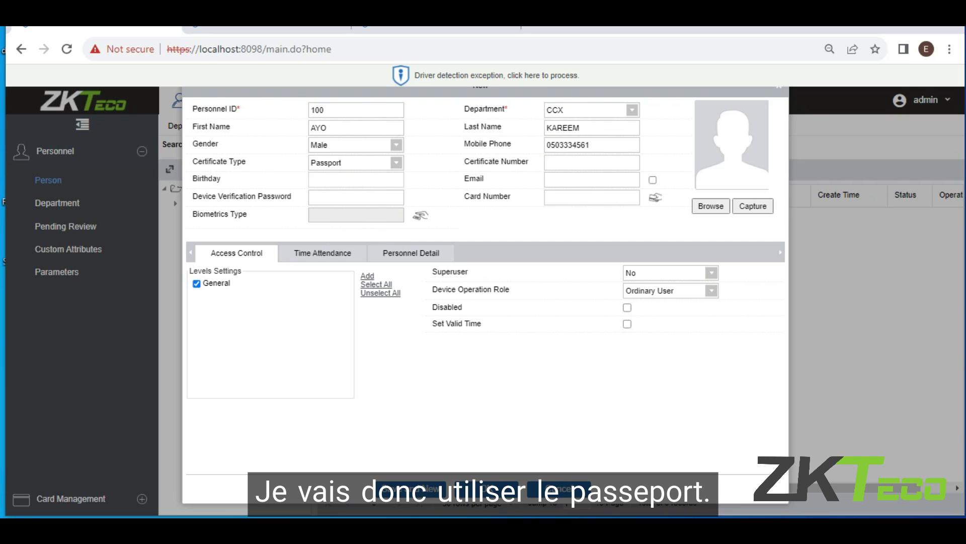
pyautogui.click(592, 162)
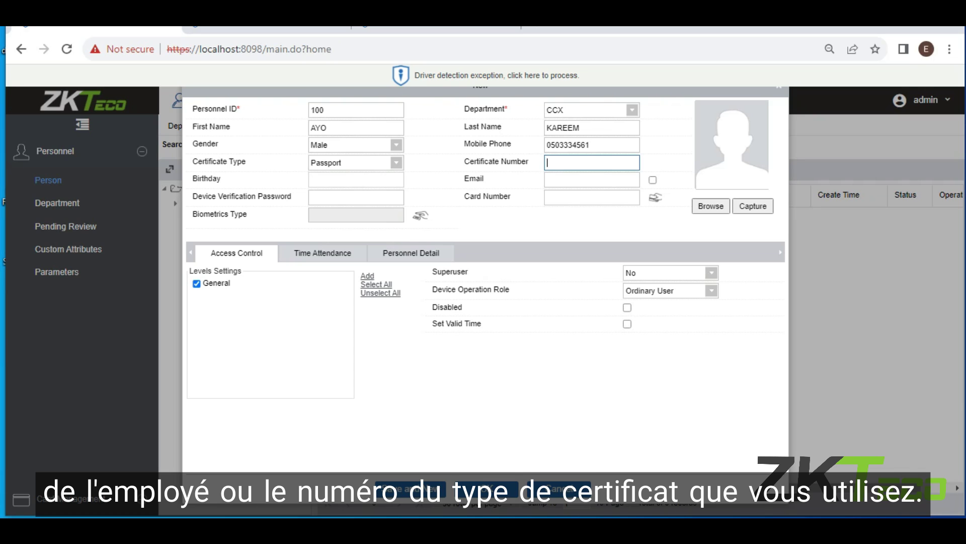
pyautogui.write('1345')
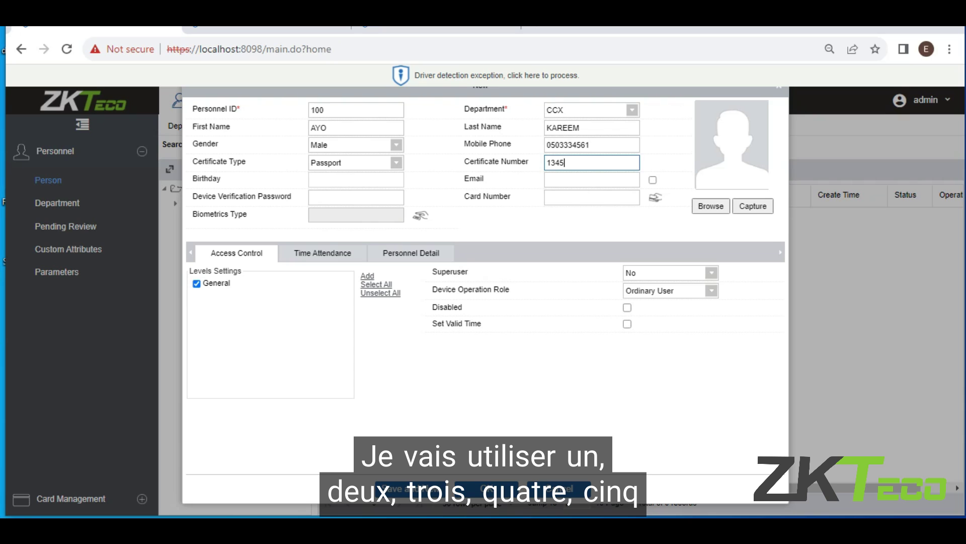
pyautogui.click(356, 179)
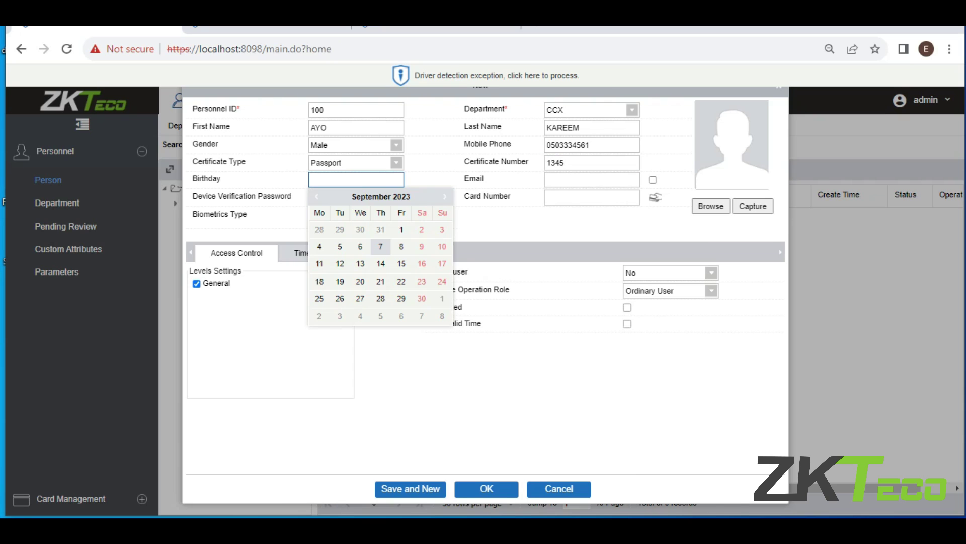
# Set the birthday to 2023-09-07 and enter the person's e-mail address.
pyautogui.click(380, 246)
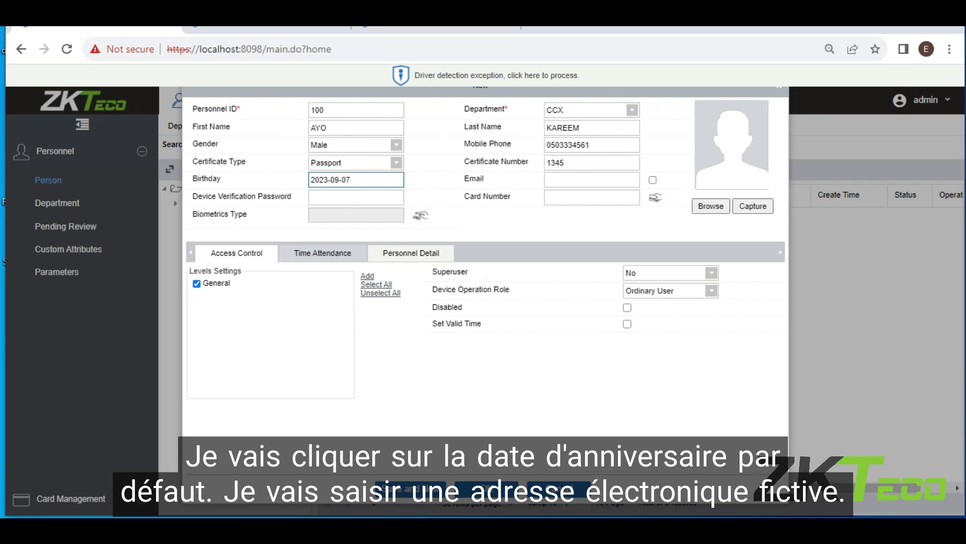
pyautogui.click(411, 253)
pyautogui.click(592, 180)
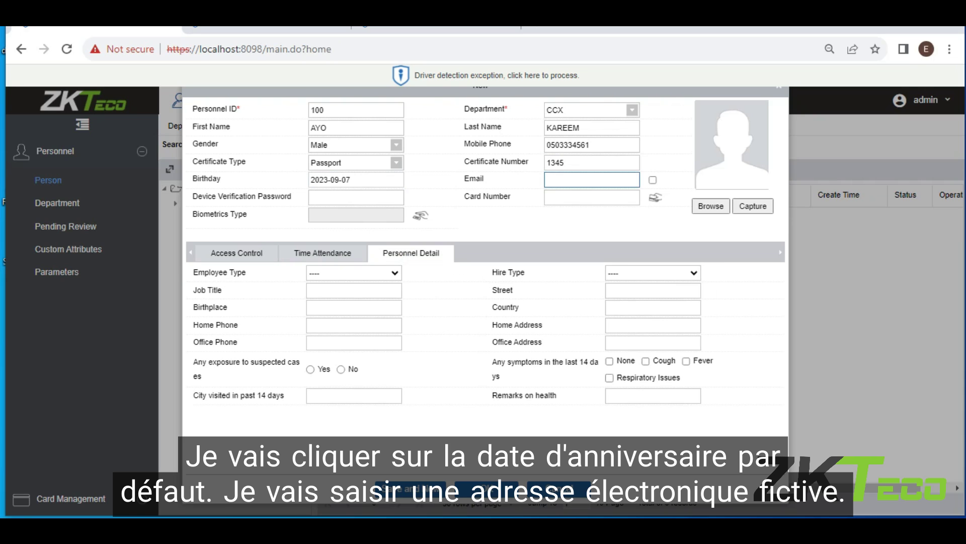
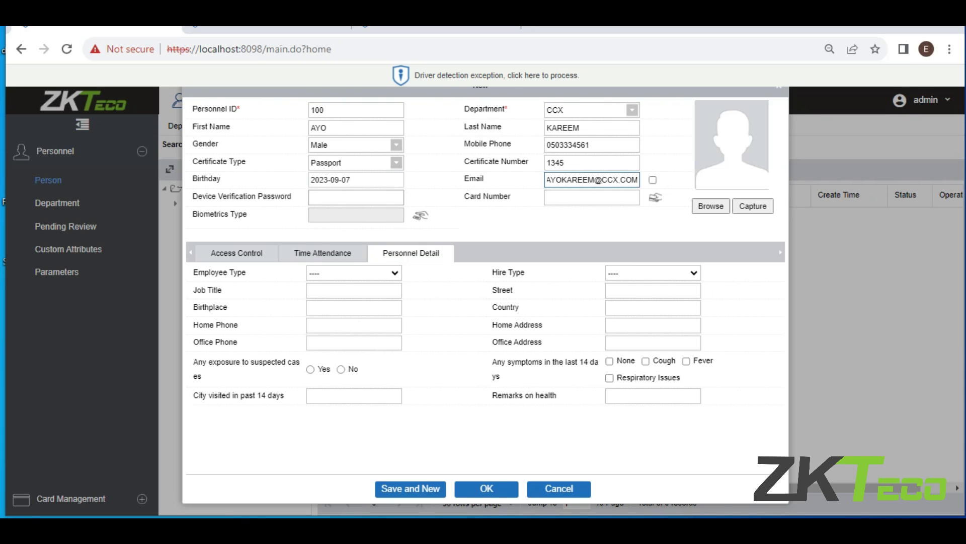
pyautogui.click(356, 197)
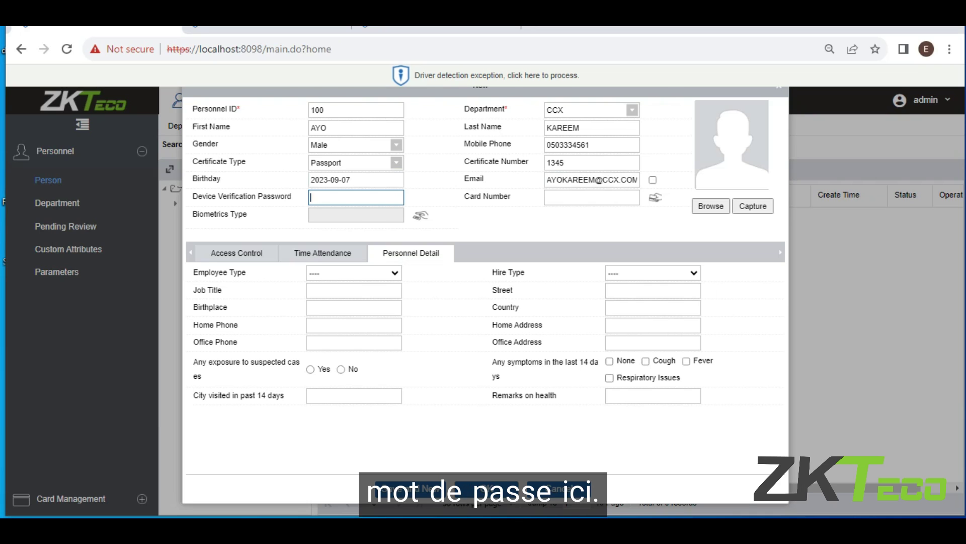
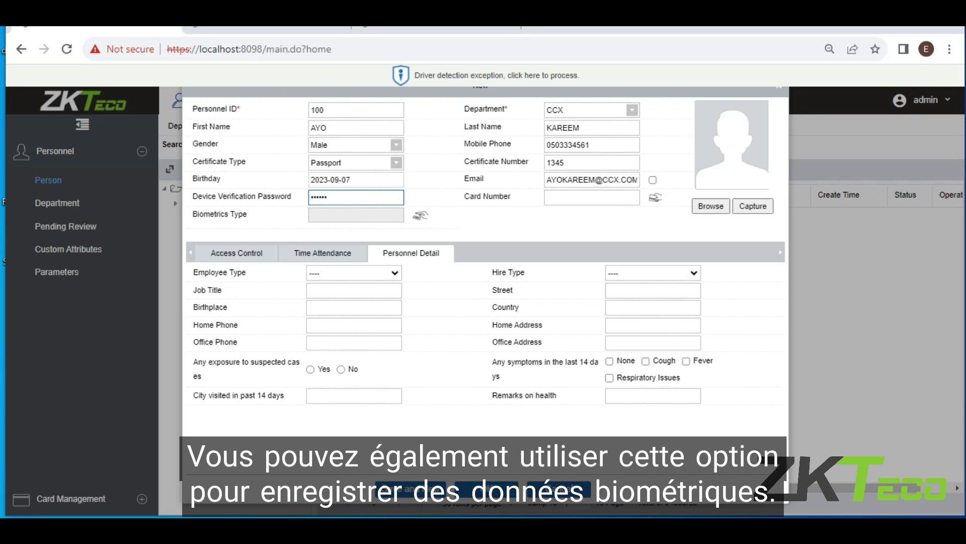
# Replace the device verification password rejected as 'Integer only' with a numeric password.
pyautogui.click(236, 253)
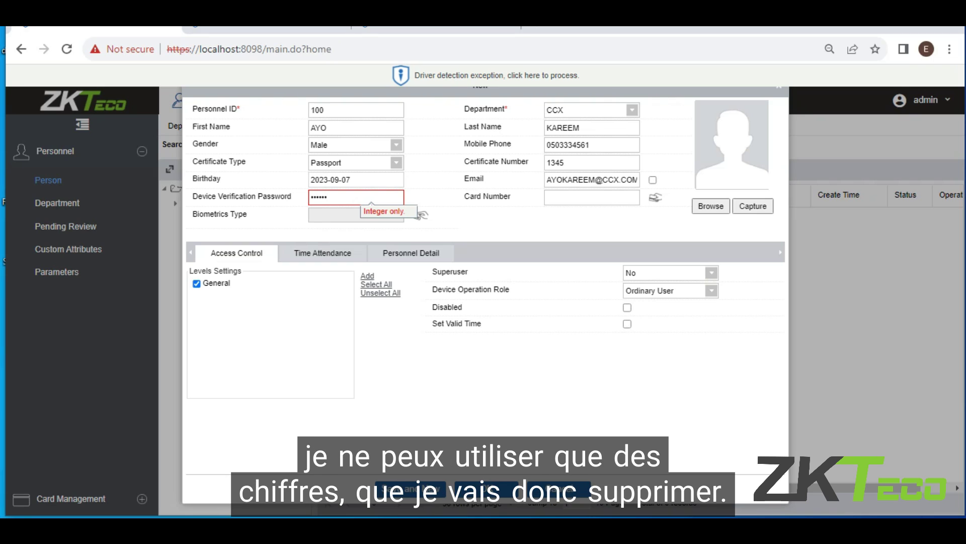
pyautogui.press('BackSpace')
pyautogui.press('BackSpace')
pyautogui.press('BackSpace')
pyautogui.press('BackSpace')
pyautogui.press('BackSpace')
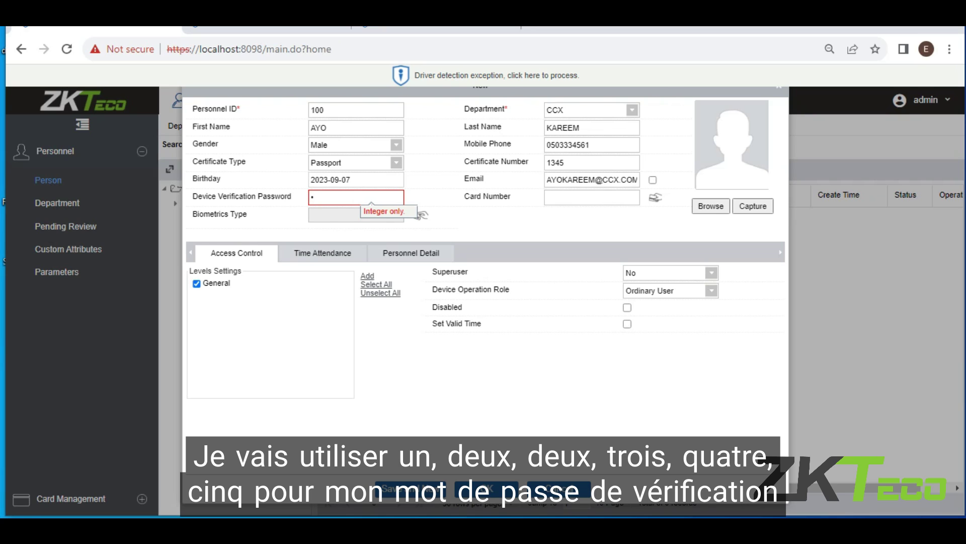
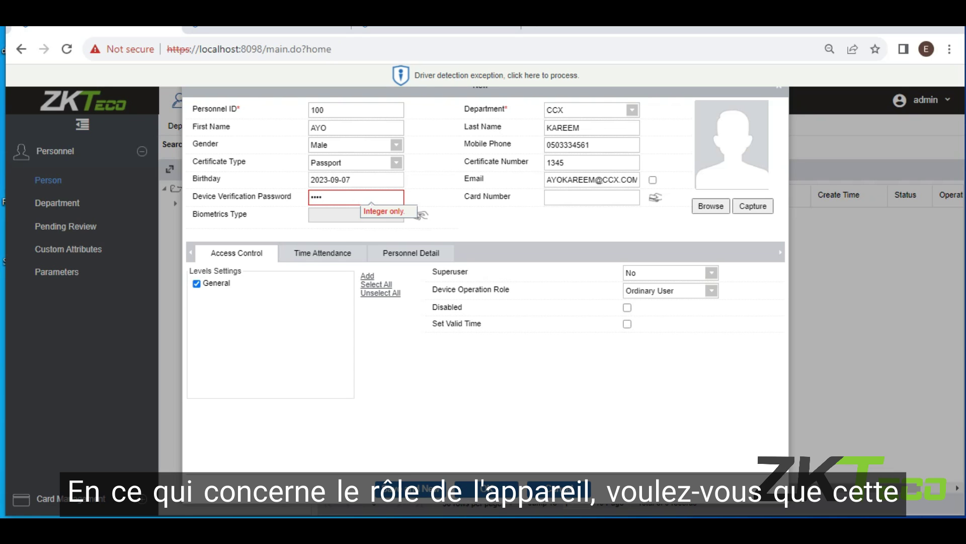
pyautogui.click(669, 290)
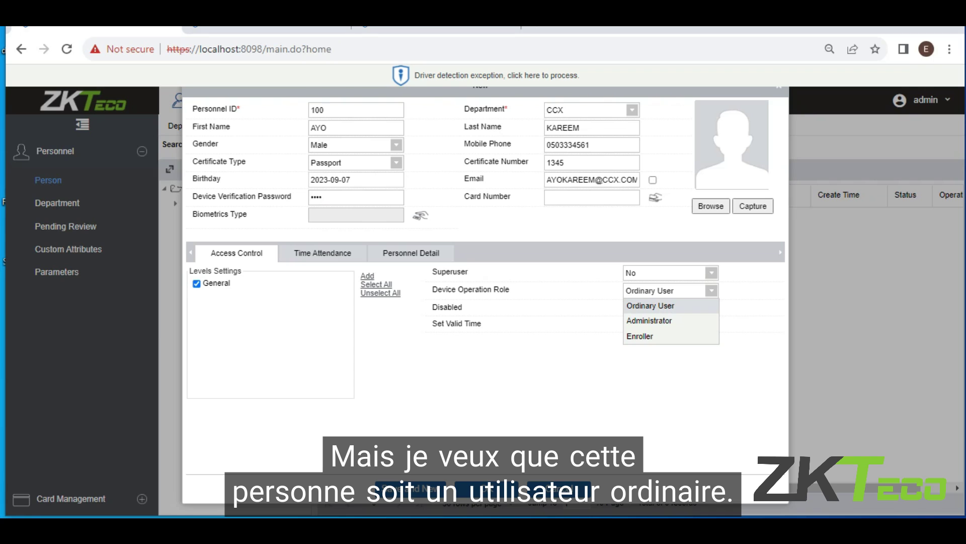
pyautogui.press('Return')
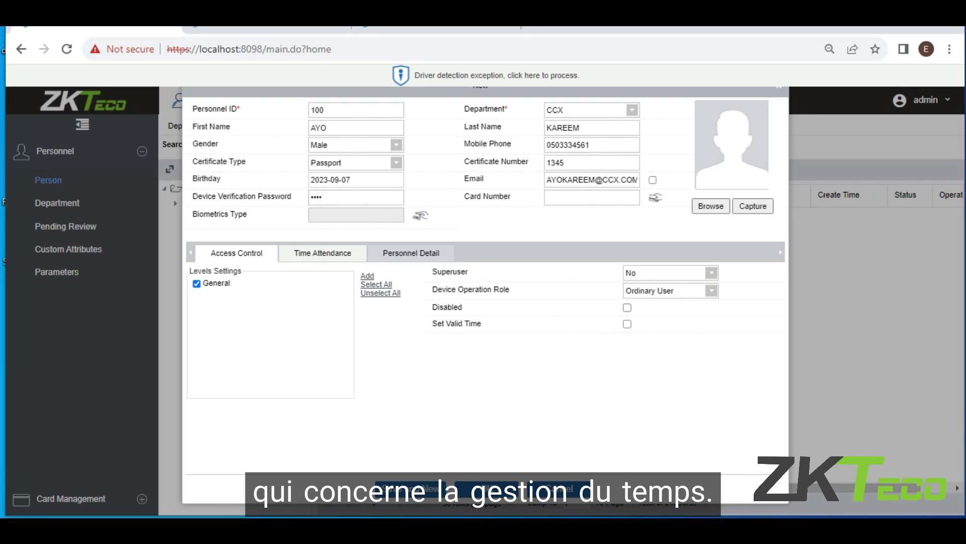
# In Time Attendance settings, keep Normal Attendance mode and the Employee device role.
pyautogui.click(323, 252)
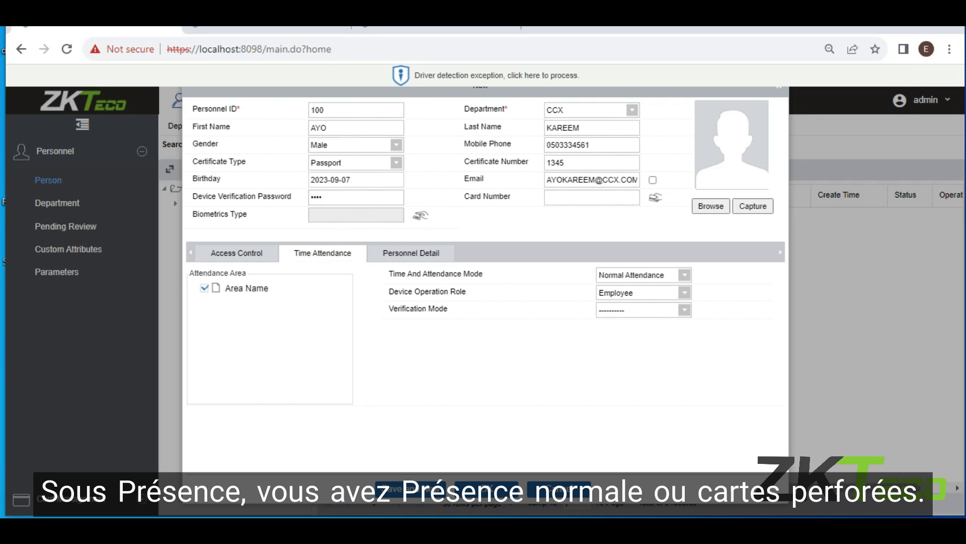
pyautogui.click(684, 275)
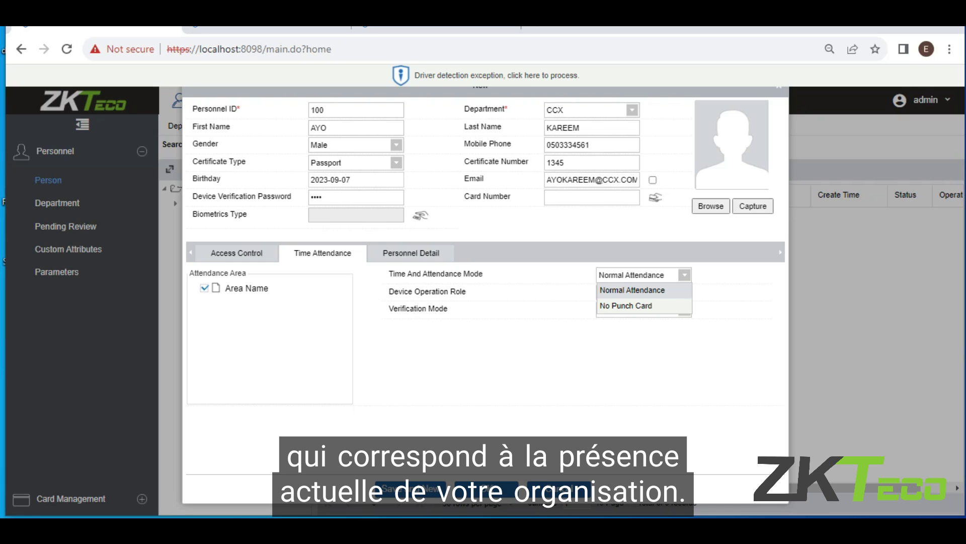
pyautogui.click(632, 290)
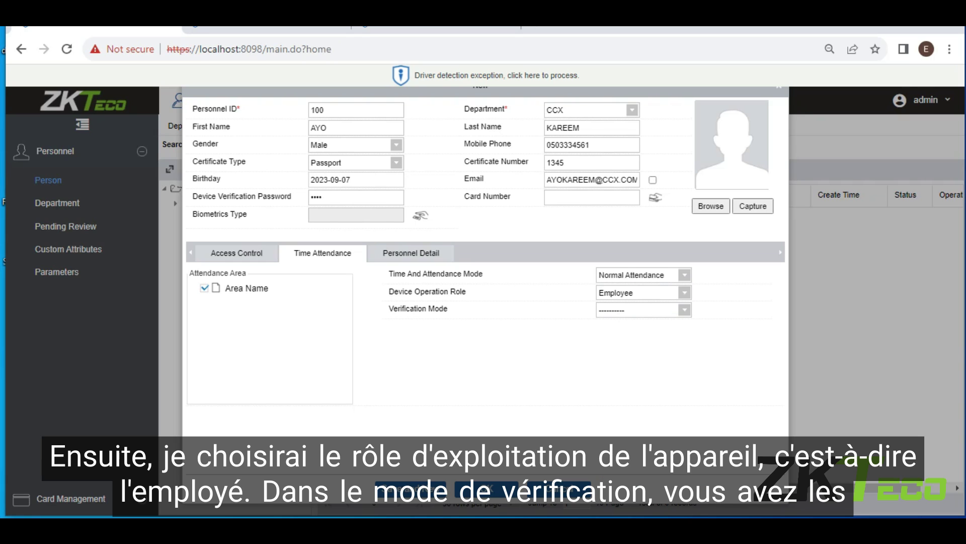
pyautogui.click(632, 292)
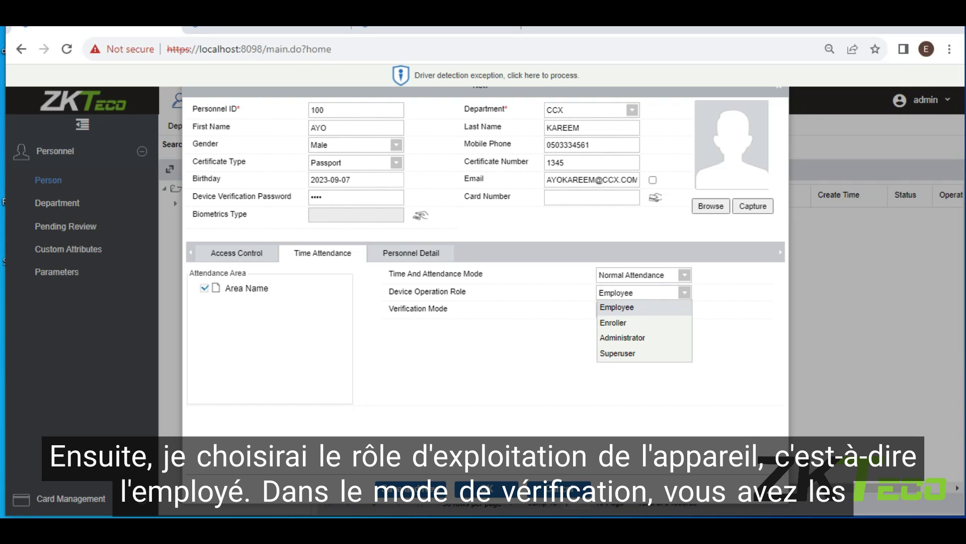
pyautogui.click(616, 307)
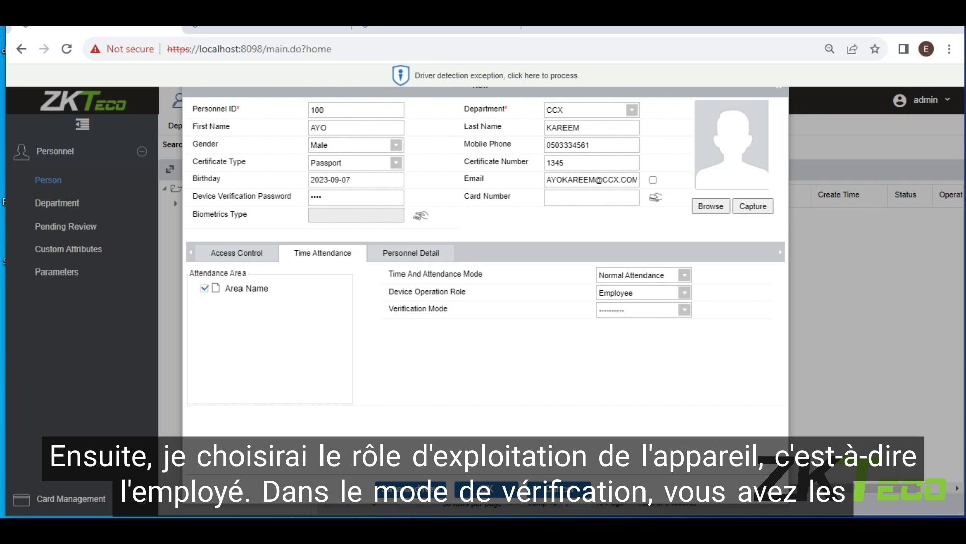
# Set the attendance verification mode to Fingerprint or card.
pyautogui.click(637, 309)
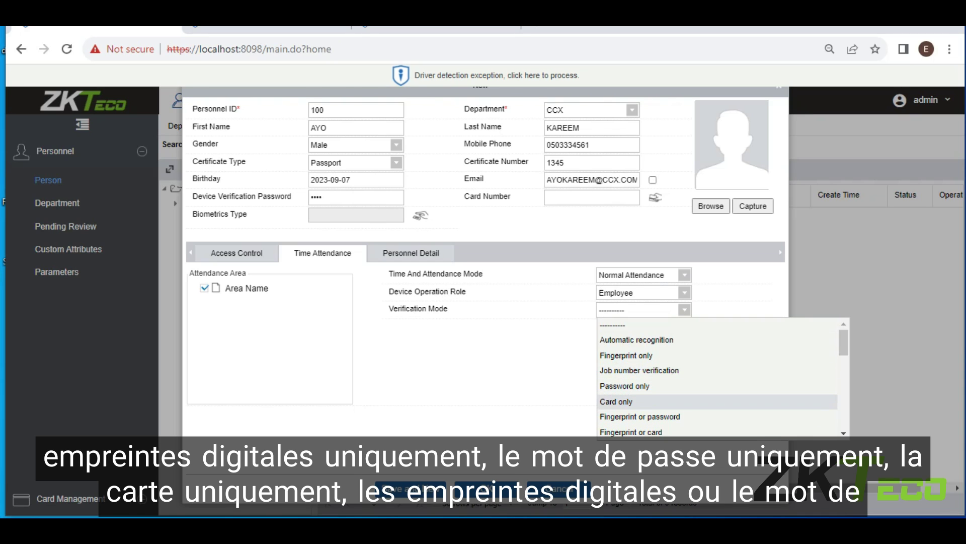
pyautogui.scroll(-2, 717, 377)
pyautogui.scroll(-2, 717, 378)
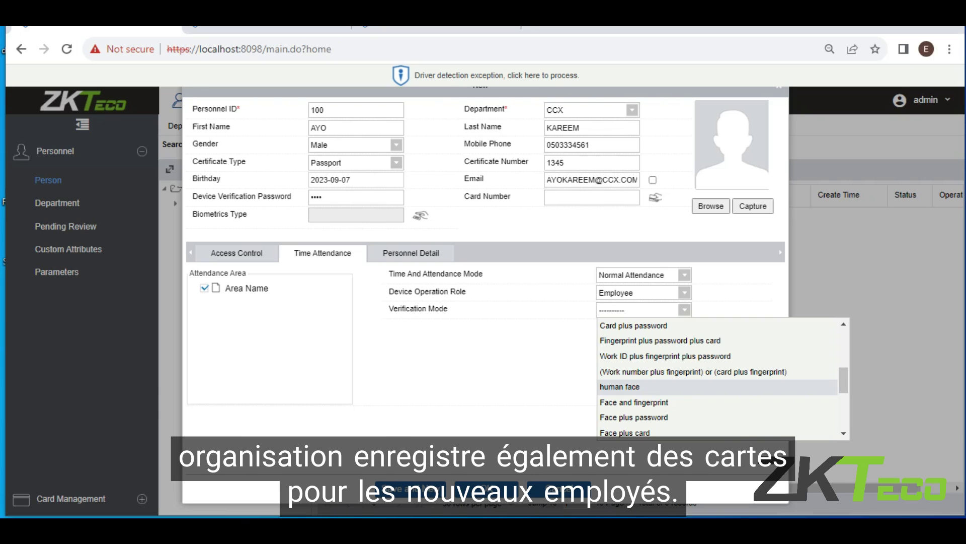
pyautogui.scroll(5, 715, 386)
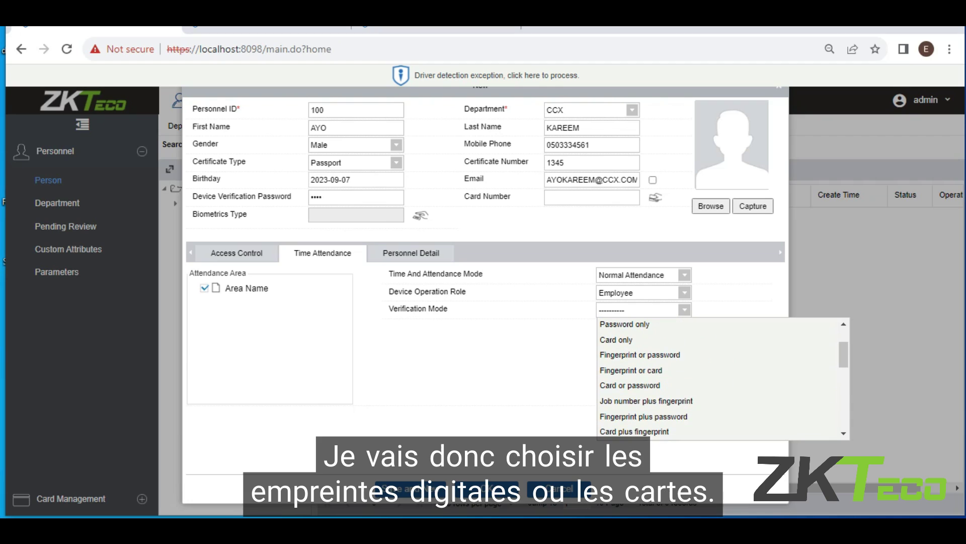
pyautogui.click(715, 385)
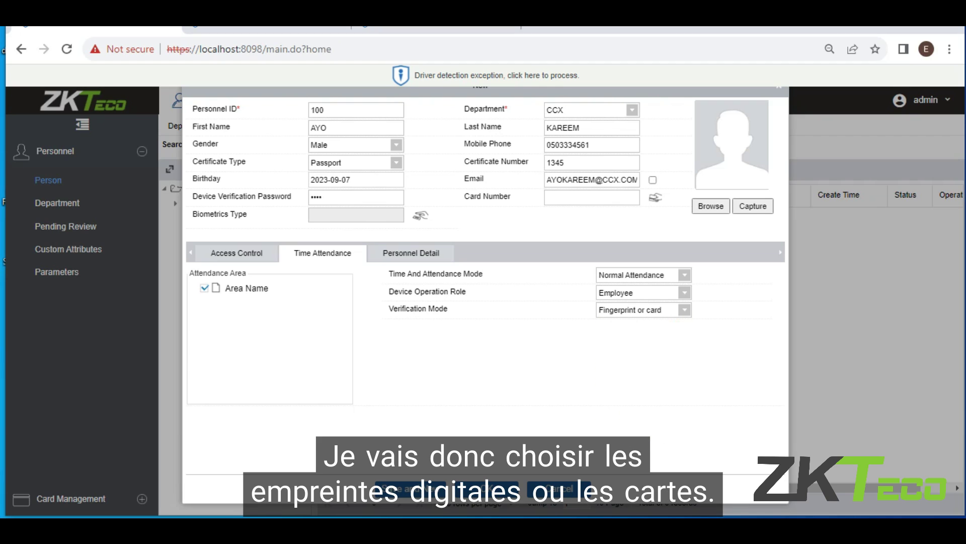
pyautogui.click(411, 253)
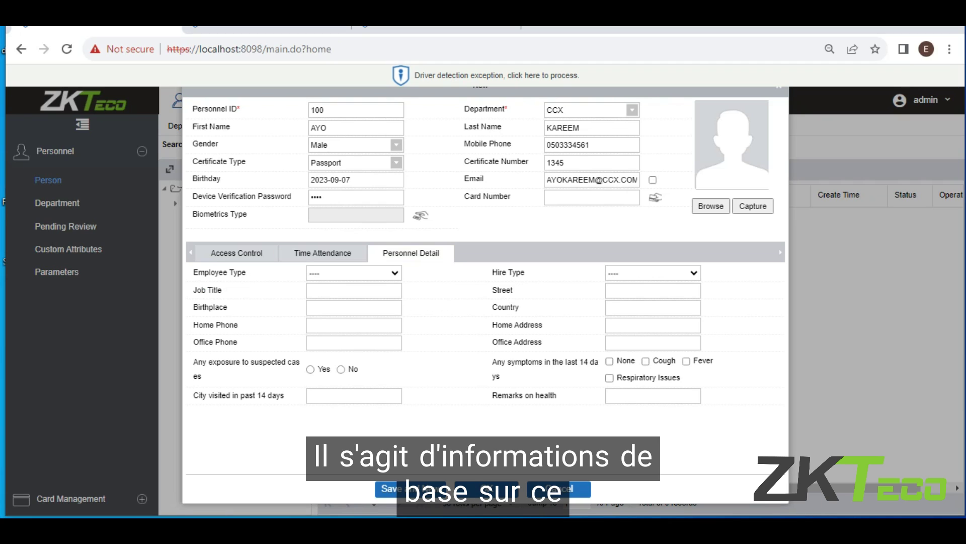
pyautogui.click(354, 290)
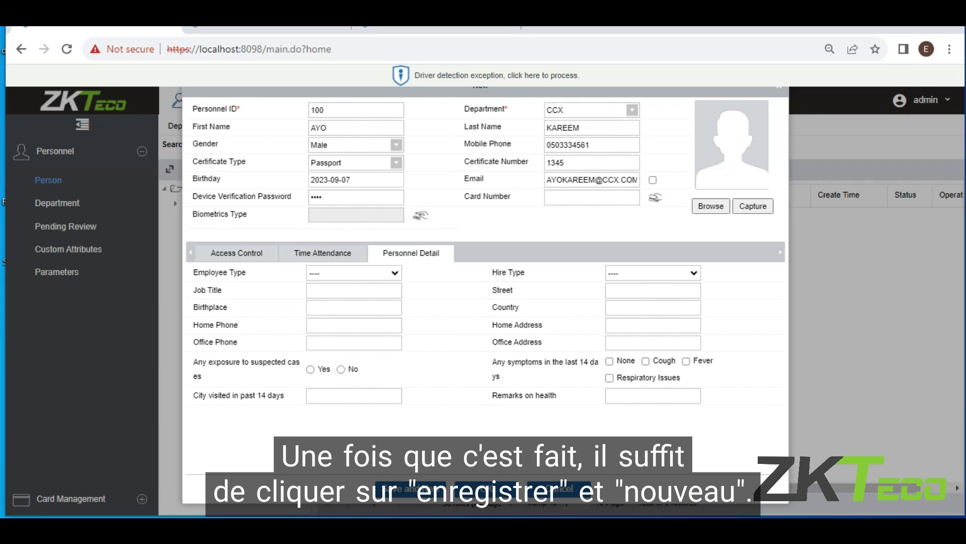
# Save person 100 with Save and New, then dismiss the blank new-person form.
pyautogui.click(410, 487)
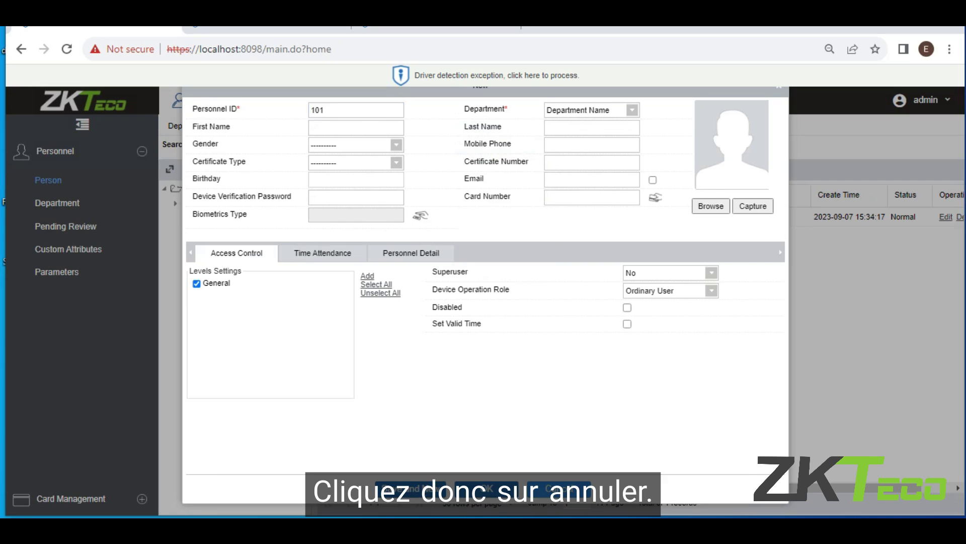
pyautogui.press('Escape')
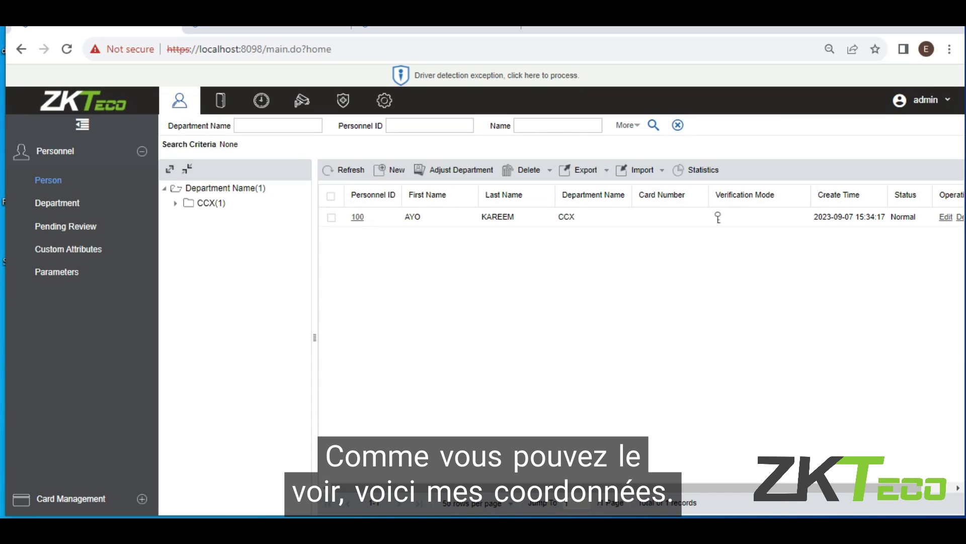